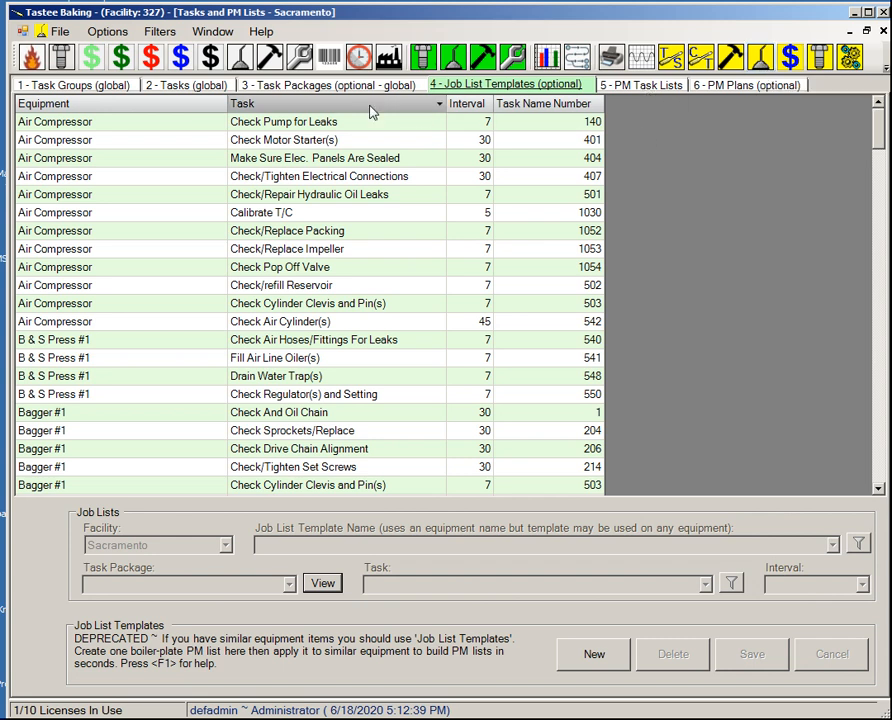
# - Start a new task package named GEARBOX90 with an interval of 90
pyautogui.click(314, 86)
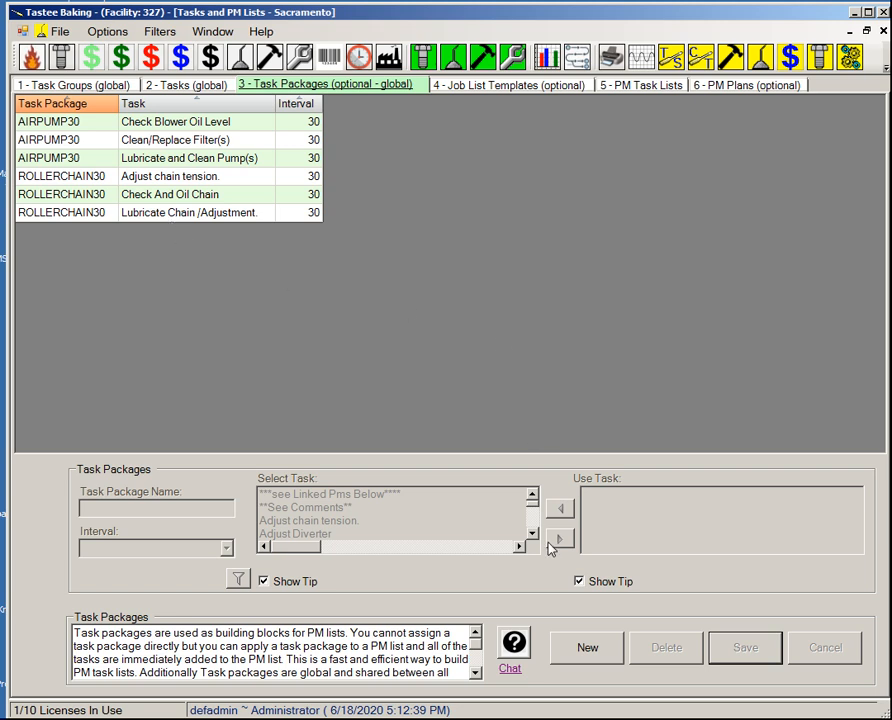
pyautogui.click(590, 650)
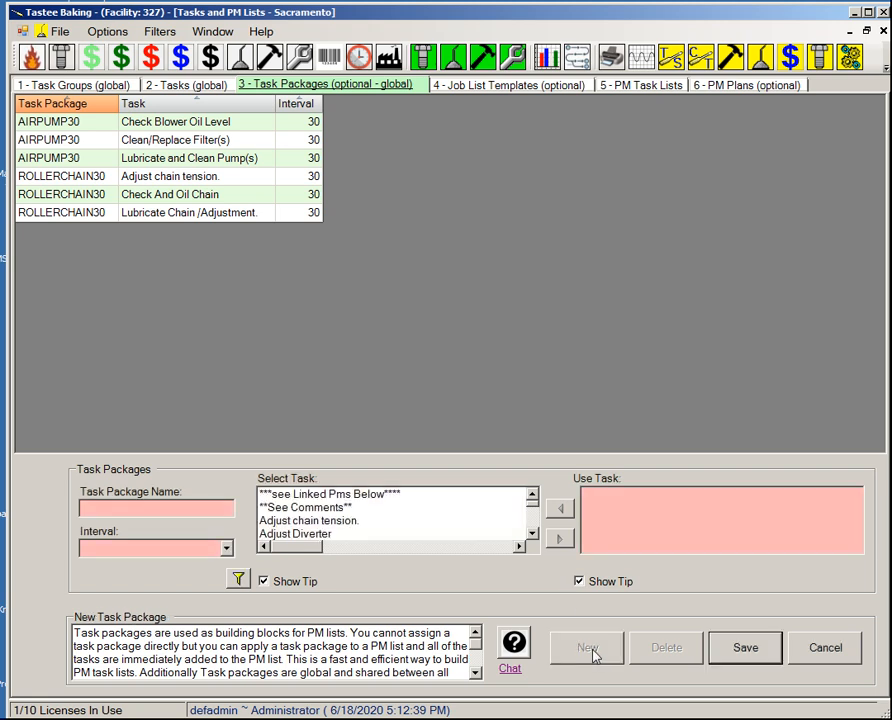
pyautogui.click(176, 507)
pyautogui.write('gearbox90')
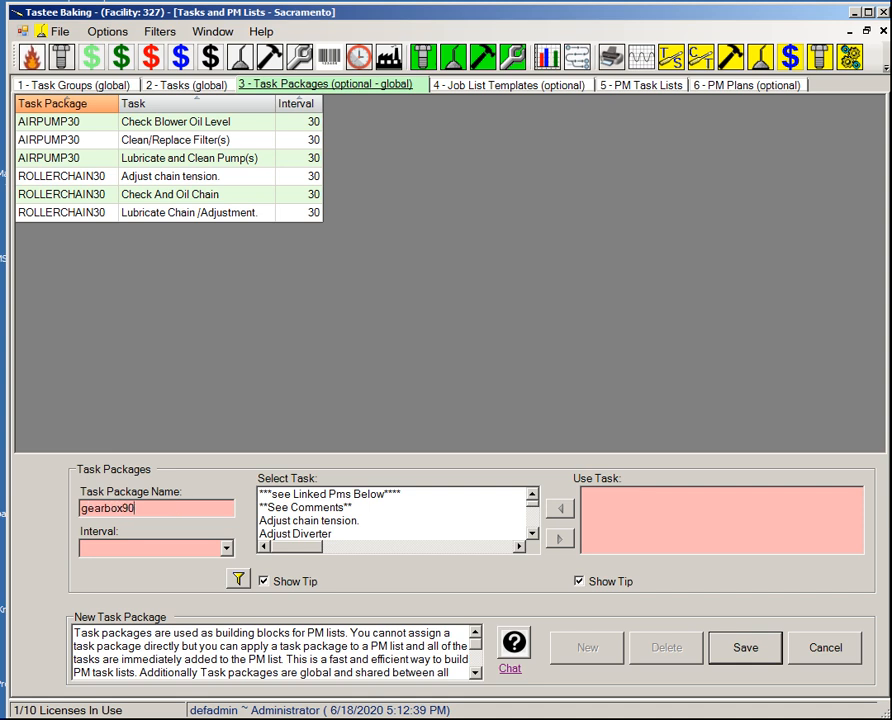
pyautogui.click(229, 548)
pyautogui.moveTo(227, 572); pyautogui.dragTo(224, 622)
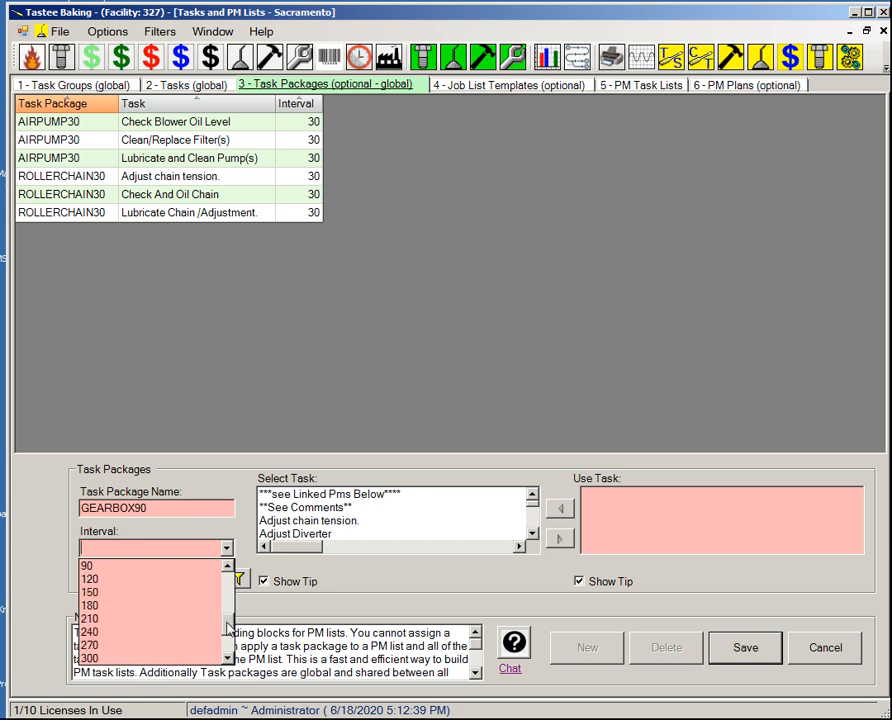
pyautogui.click(82, 548)
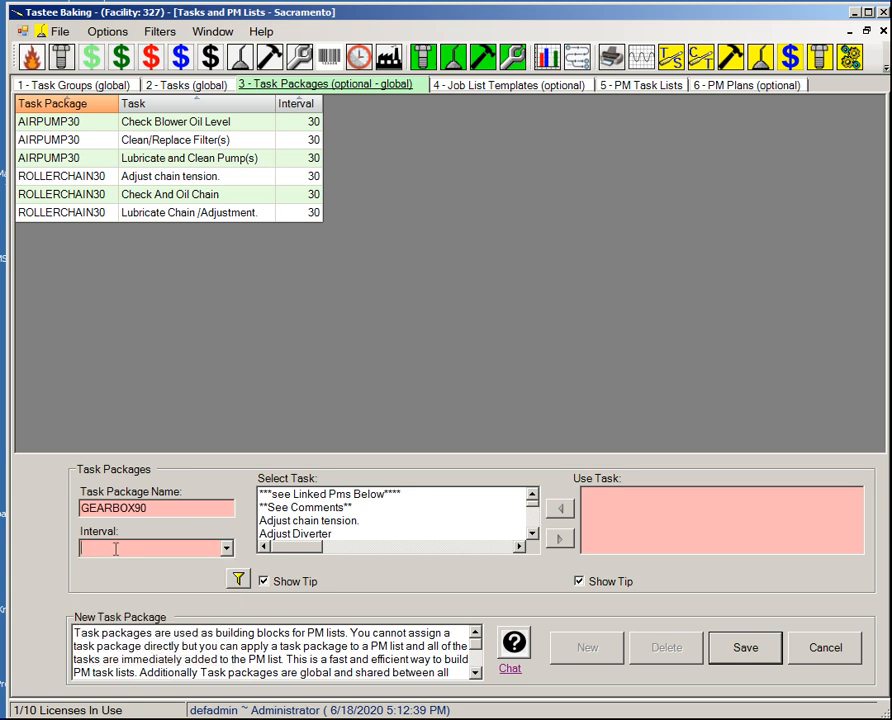
pyautogui.write('90')
# - Filter the tasks available for the new package to the lubrication task group
pyautogui.click(531, 534)
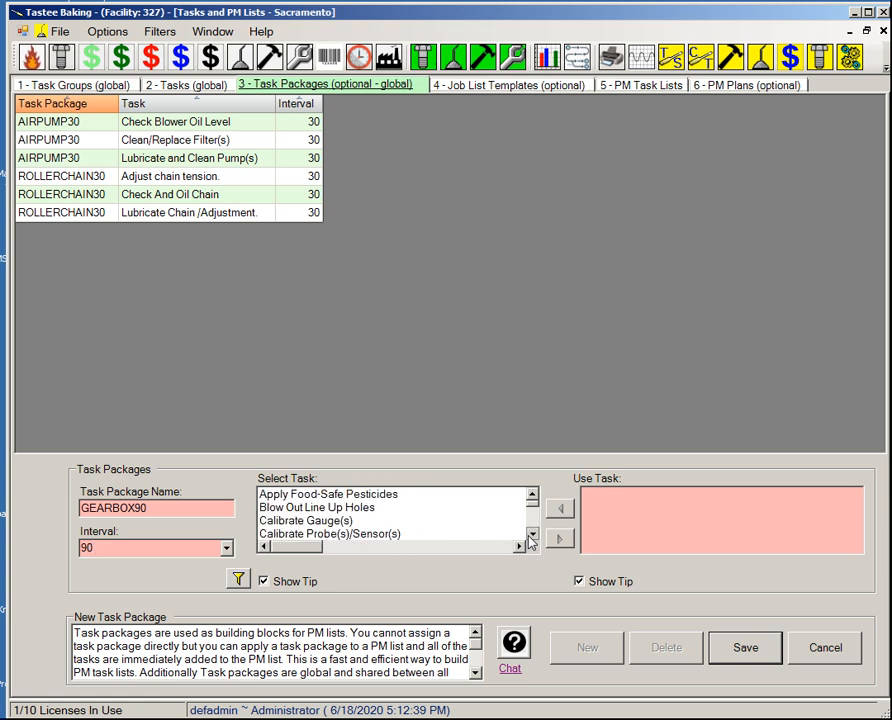
pyautogui.click(531, 534)
pyautogui.click(531, 534)
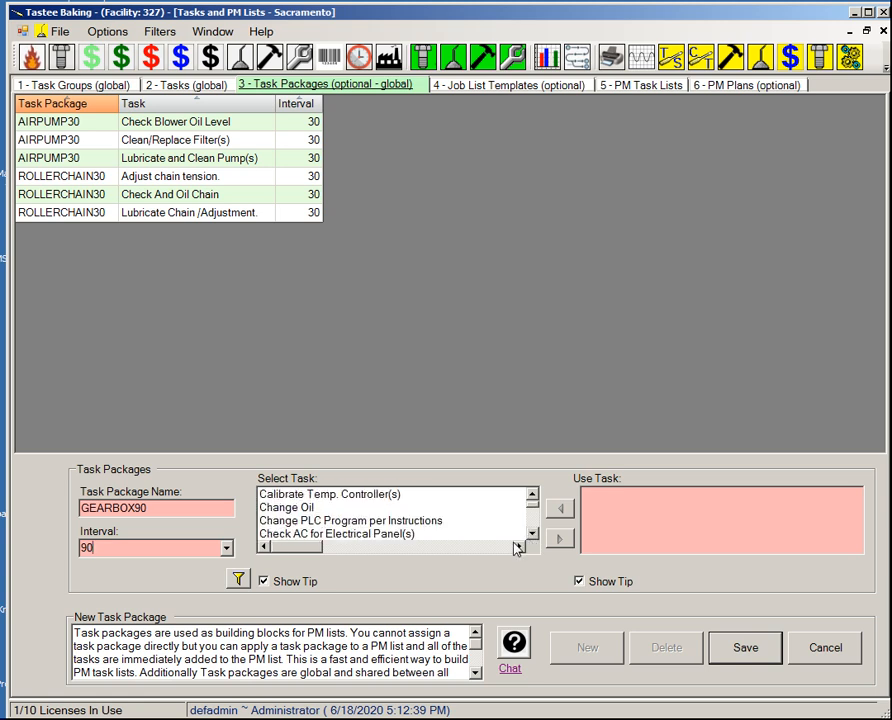
pyautogui.click(238, 578)
pyautogui.moveTo(376, 582); pyautogui.dragTo(371, 628)
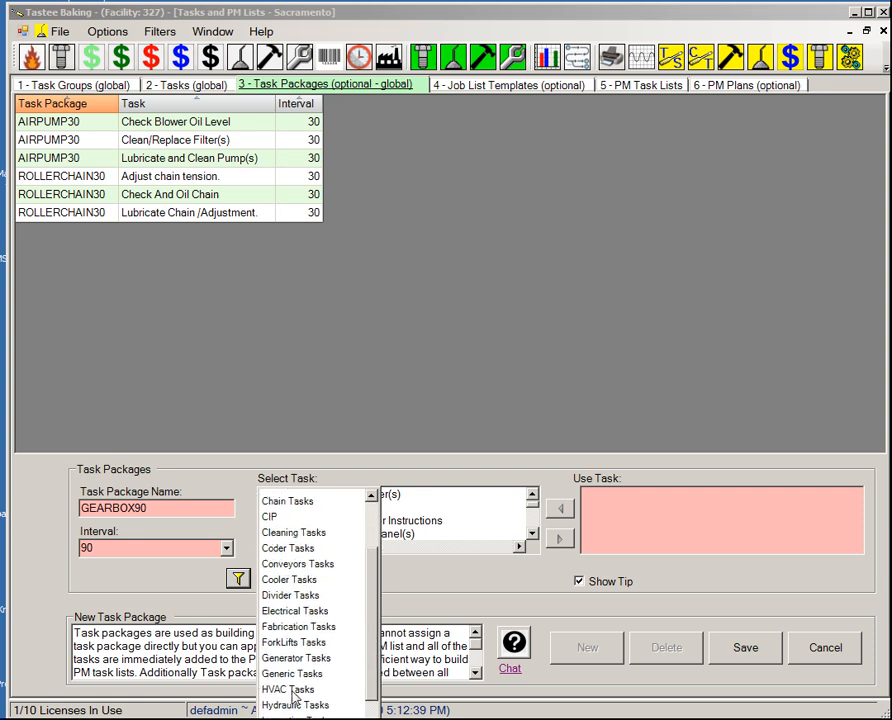
pyautogui.press('Return')
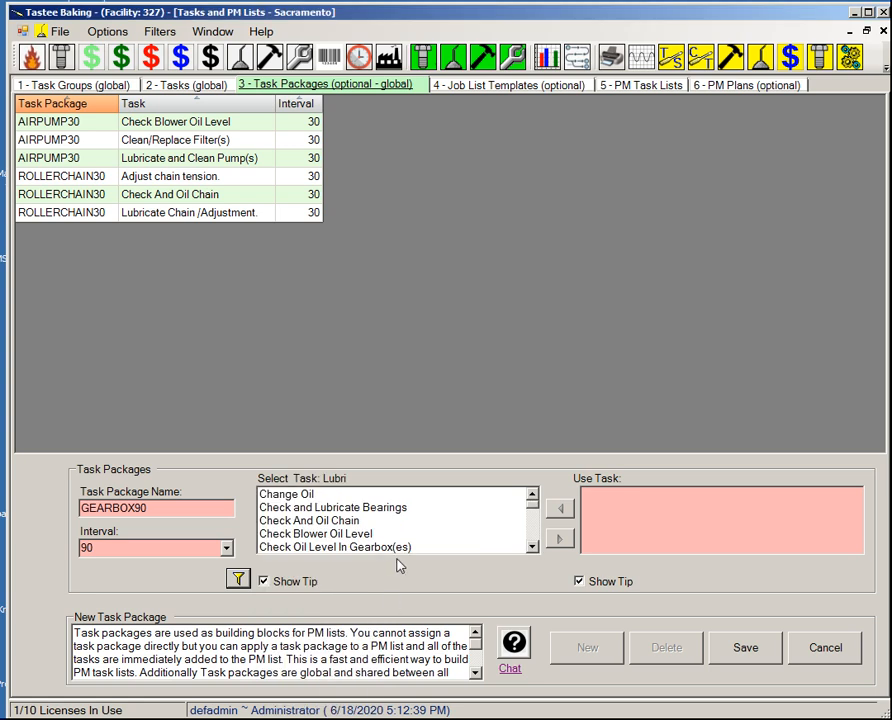
# - Add the tasks Change Oil, Check Oil Level In Gearbox(es) and Check/Fill Planetary Gearbox to the package
pyautogui.click(318, 499)
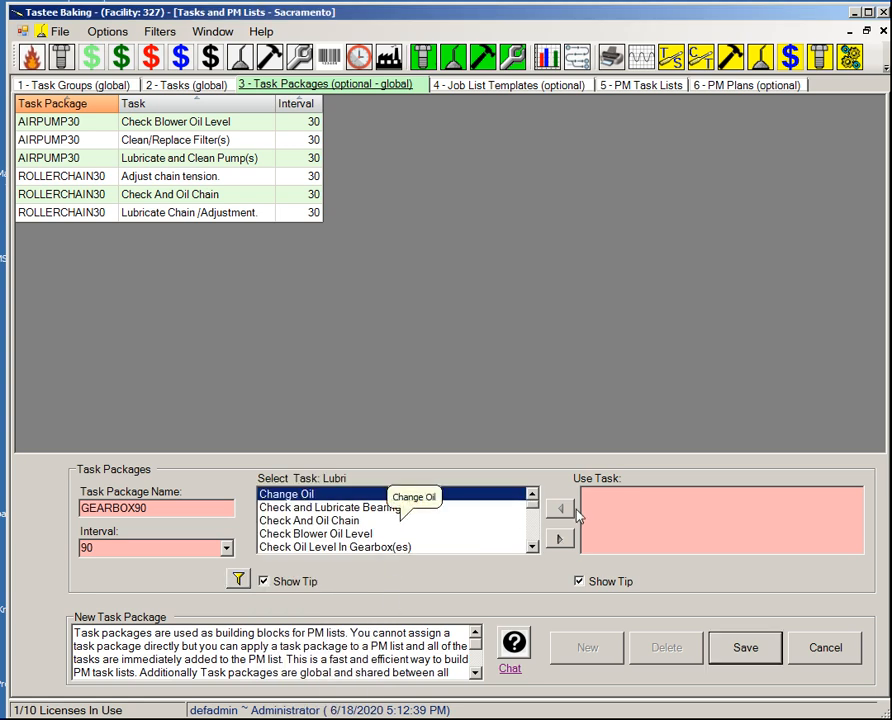
pyautogui.click(560, 539)
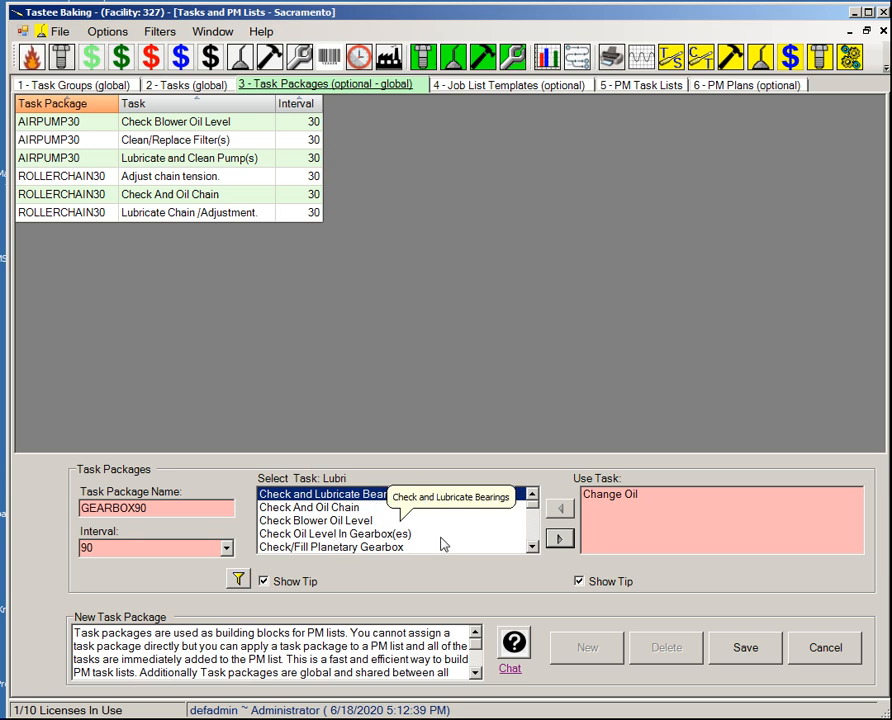
pyautogui.click(532, 546)
pyautogui.click(300, 520)
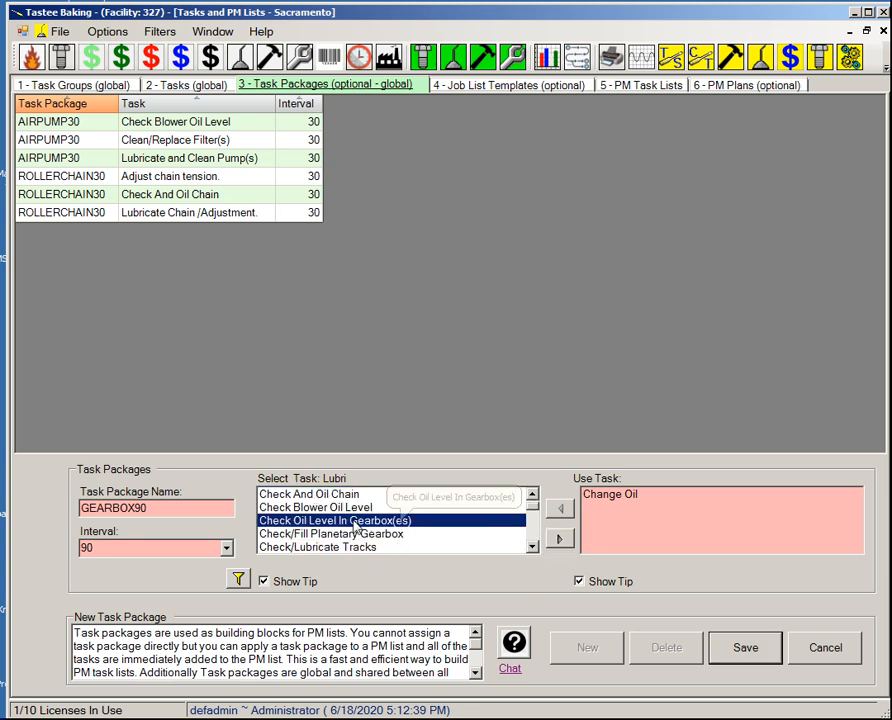
pyautogui.click(560, 541)
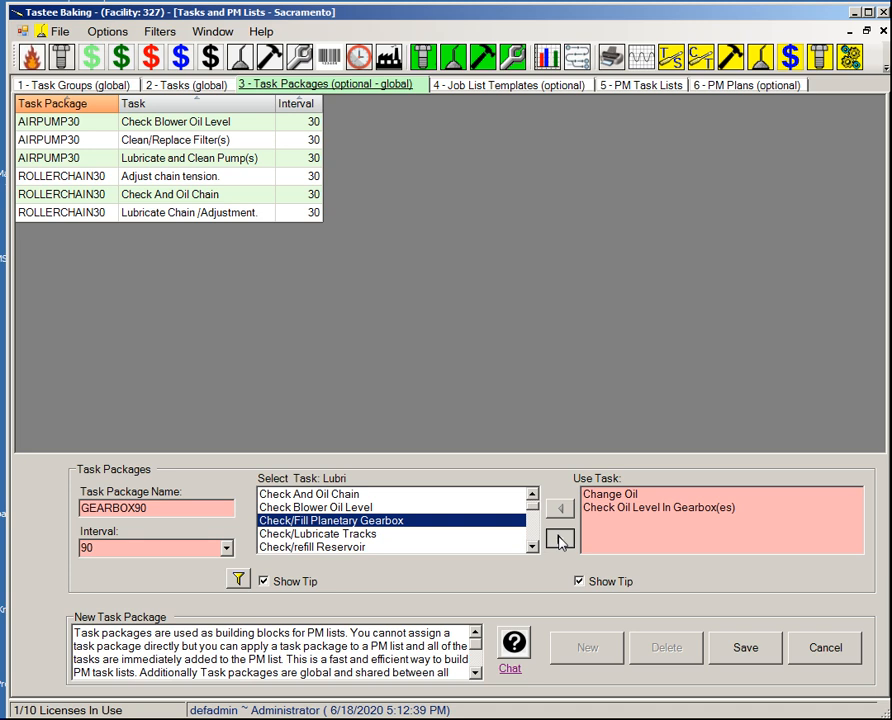
pyautogui.click(559, 540)
# - Add the Lubricate Variable Speed Pulley task to the GEARBOX90 package and save the package
pyautogui.click(532, 548)
pyautogui.click(532, 548)
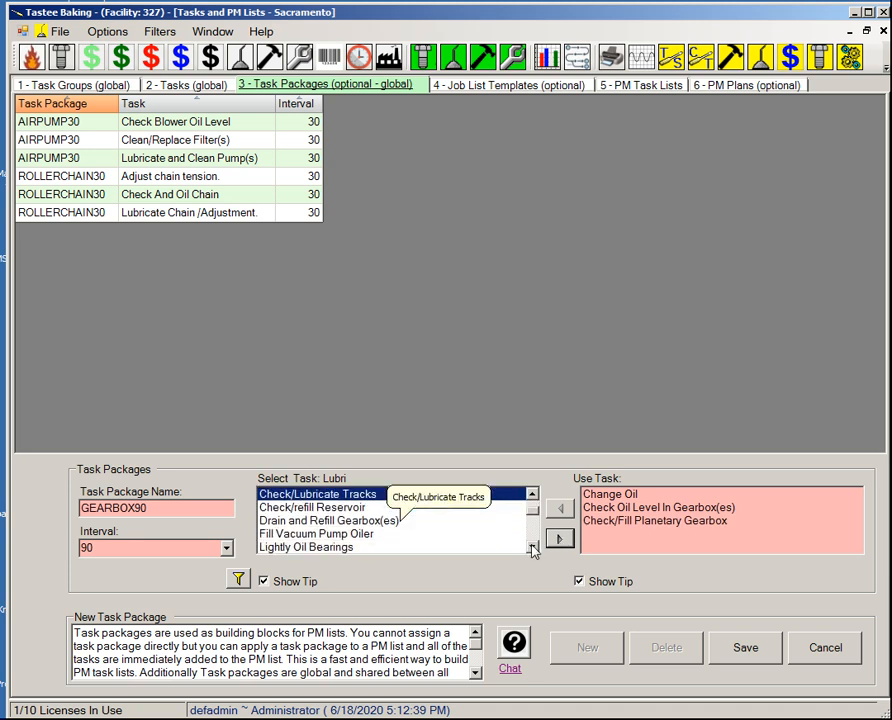
pyautogui.click(532, 548)
pyautogui.click(532, 548)
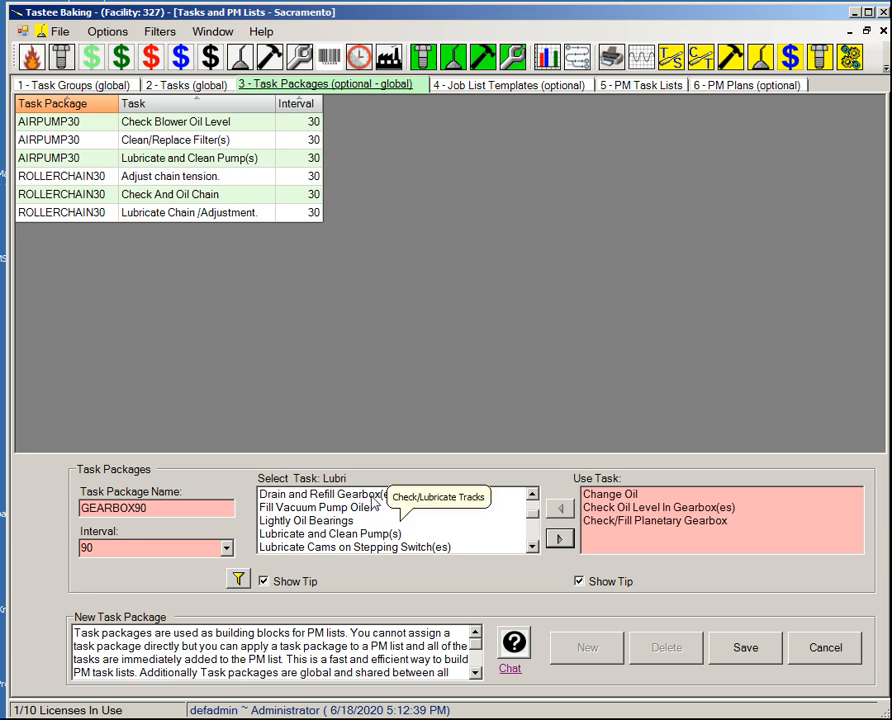
pyautogui.click(533, 547)
pyautogui.click(533, 547)
pyautogui.click(533, 547)
pyautogui.click(533, 547)
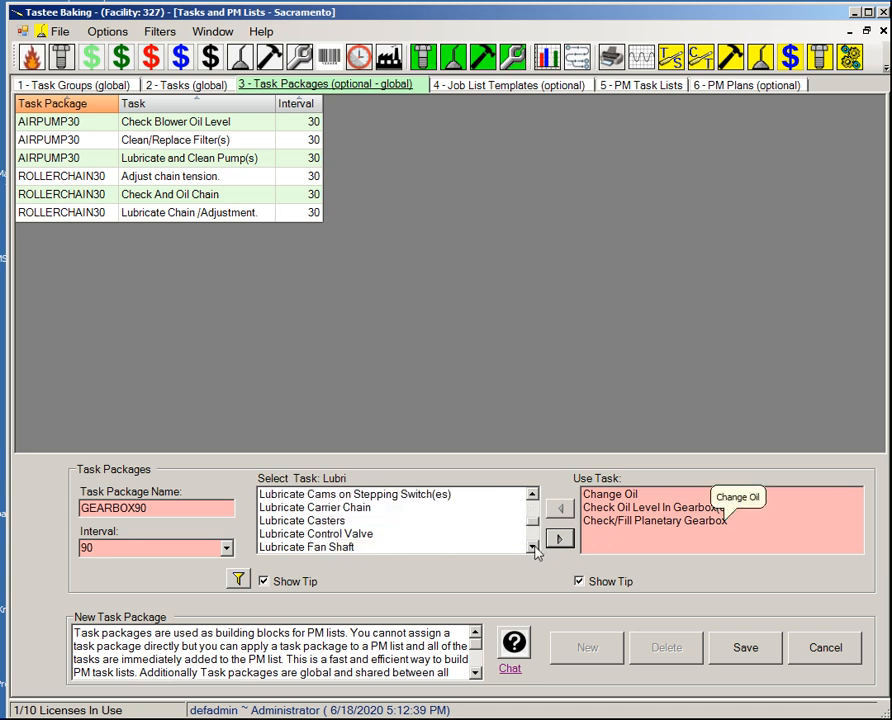
pyautogui.click(533, 547)
pyautogui.click(533, 547)
pyautogui.click(533, 547)
pyautogui.click(533, 547)
pyautogui.click(533, 547)
pyautogui.click(533, 547)
pyautogui.click(533, 547)
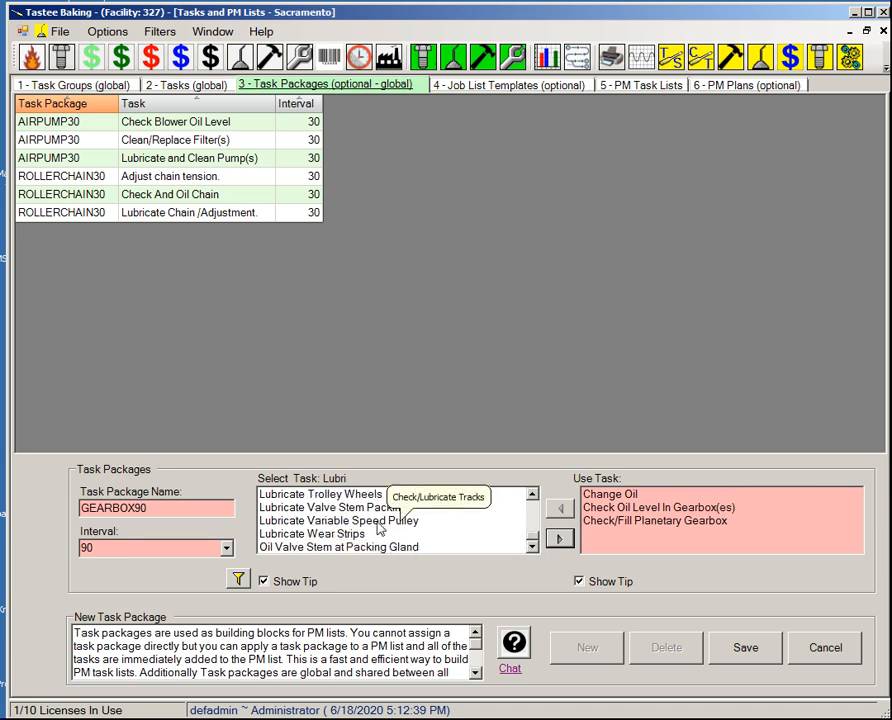
pyautogui.click(490, 520)
pyautogui.click(560, 539)
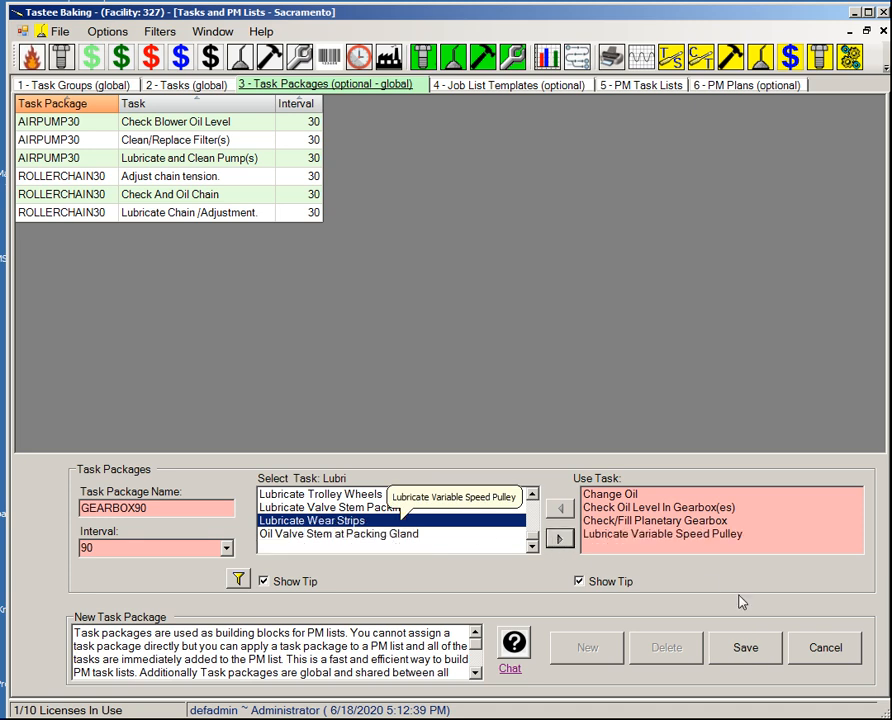
pyautogui.click(745, 650)
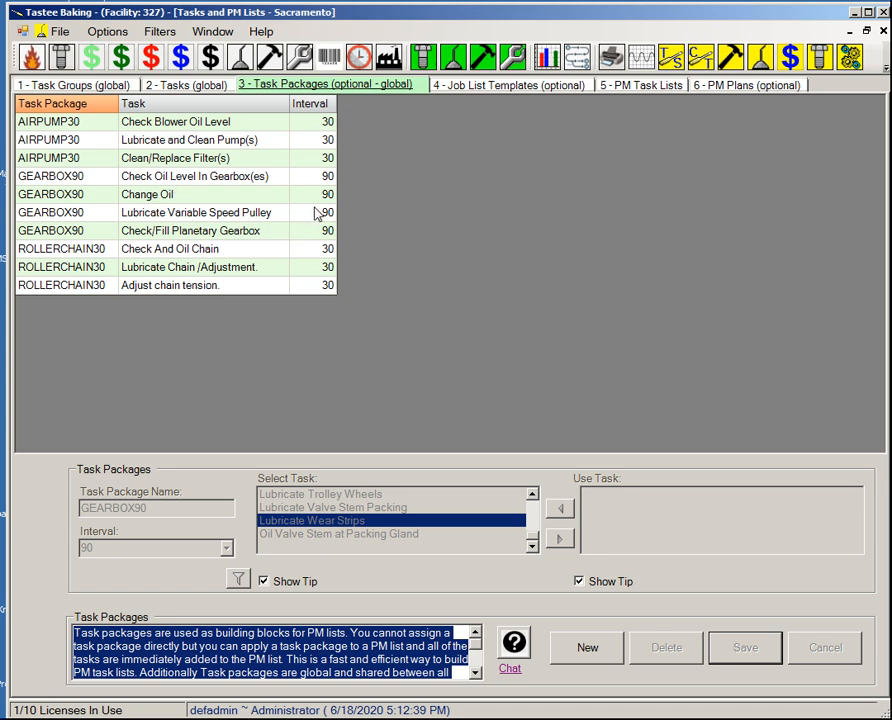
# - Open the saved GEARBOX90 package for editing and remove its Lubricate Variable Speed Pulley task
pyautogui.click(150, 215)
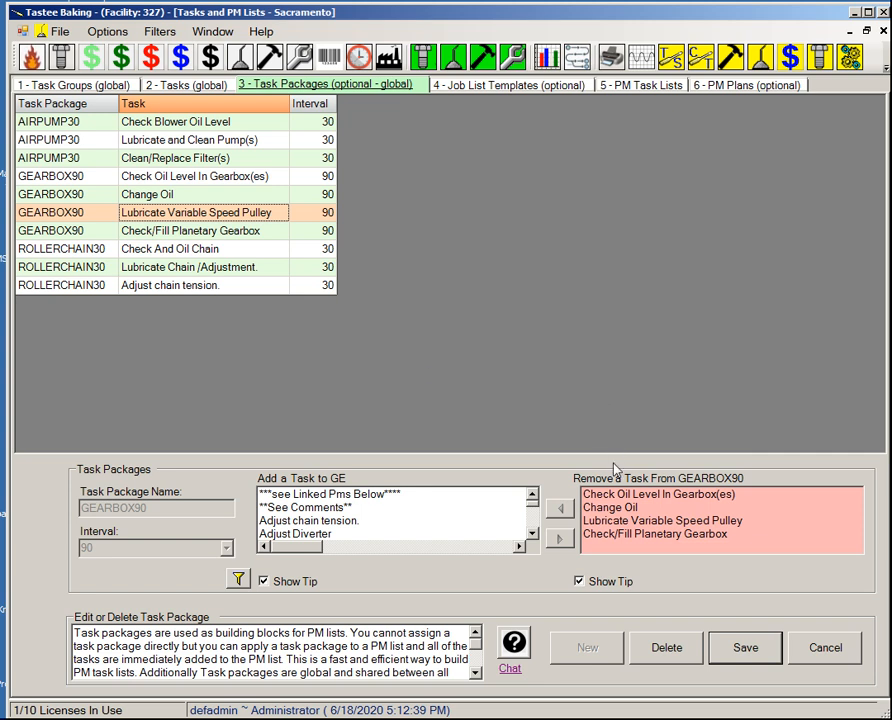
pyautogui.click(640, 521)
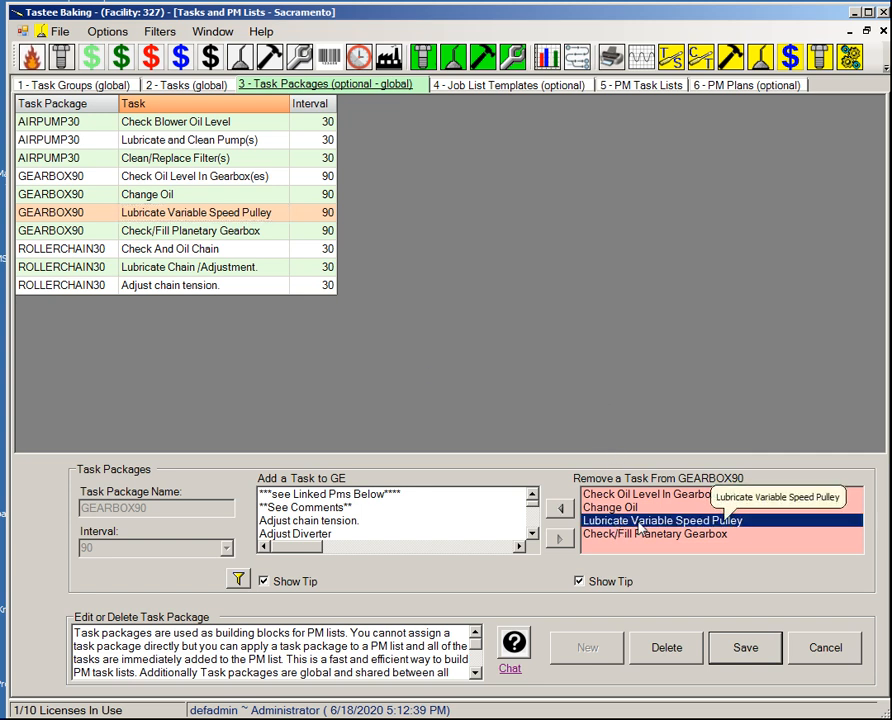
pyautogui.click(560, 508)
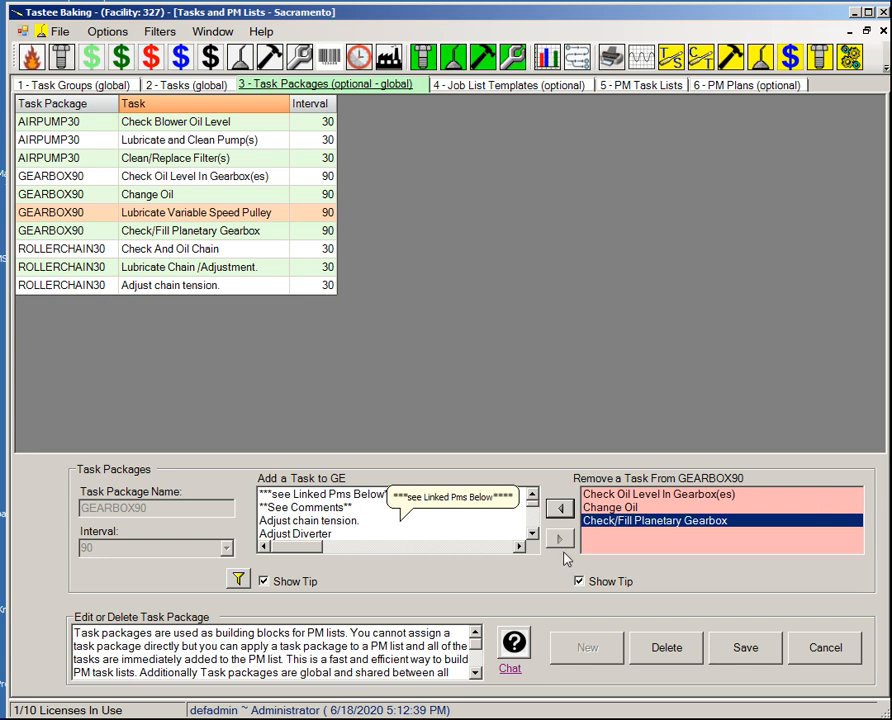
# - Browse the unfiltered list of tasks that can be added to the GEARBOX90 package
pyautogui.click(532, 533)
pyautogui.click(532, 533)
pyautogui.click(532, 533)
pyautogui.click(532, 534)
pyautogui.click(532, 534)
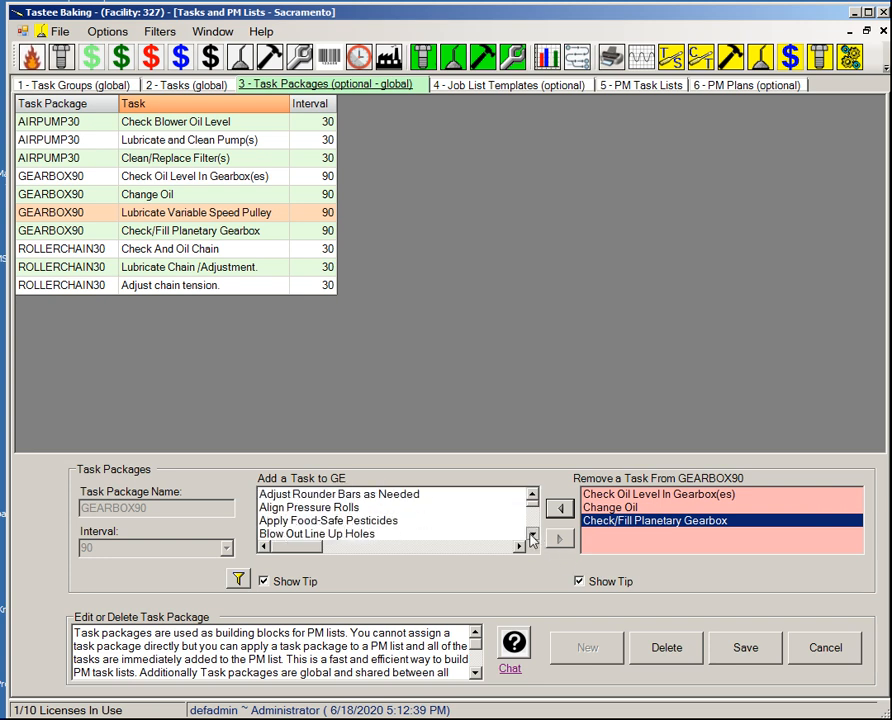
pyautogui.click(532, 534)
pyautogui.click(532, 535)
pyautogui.click(532, 535)
pyautogui.click(532, 535)
pyautogui.click(532, 535)
pyautogui.click(532, 535)
pyautogui.click(532, 535)
pyautogui.click(532, 535)
pyautogui.click(532, 535)
pyautogui.click(532, 535)
pyautogui.click(532, 535)
pyautogui.click(532, 535)
pyautogui.click(532, 535)
pyautogui.click(532, 535)
pyautogui.click(532, 535)
pyautogui.click(532, 535)
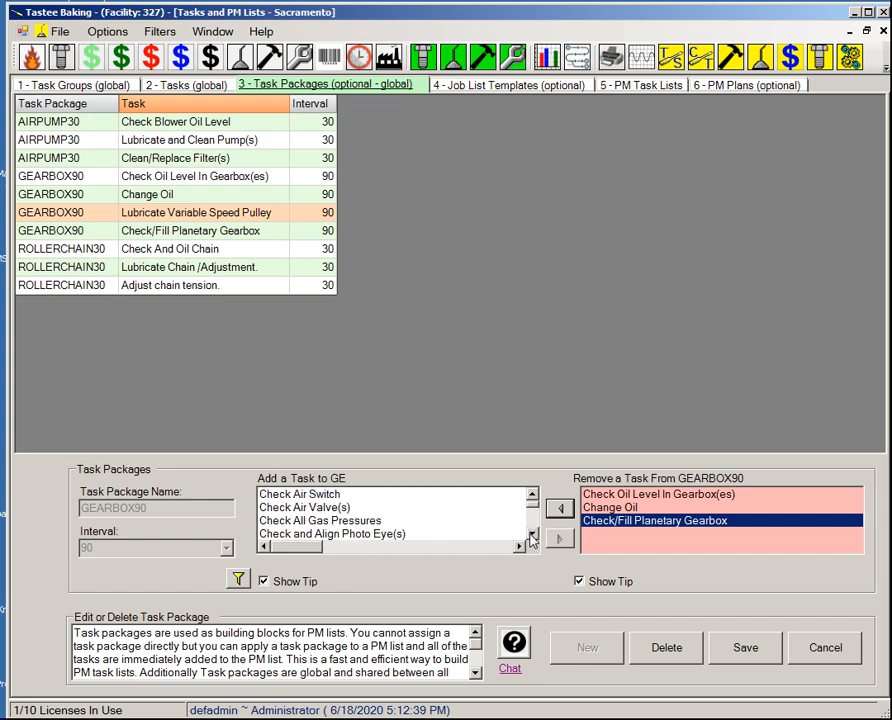
pyautogui.click(532, 535)
pyautogui.click(532, 535)
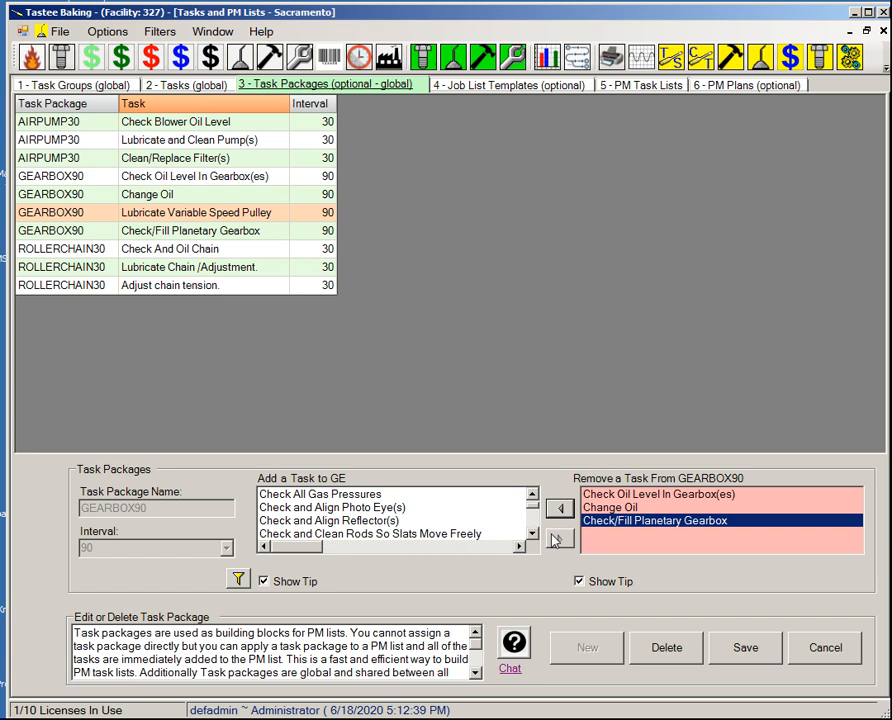
# - Save the edited GEARBOX90 task package
pyautogui.click(750, 655)
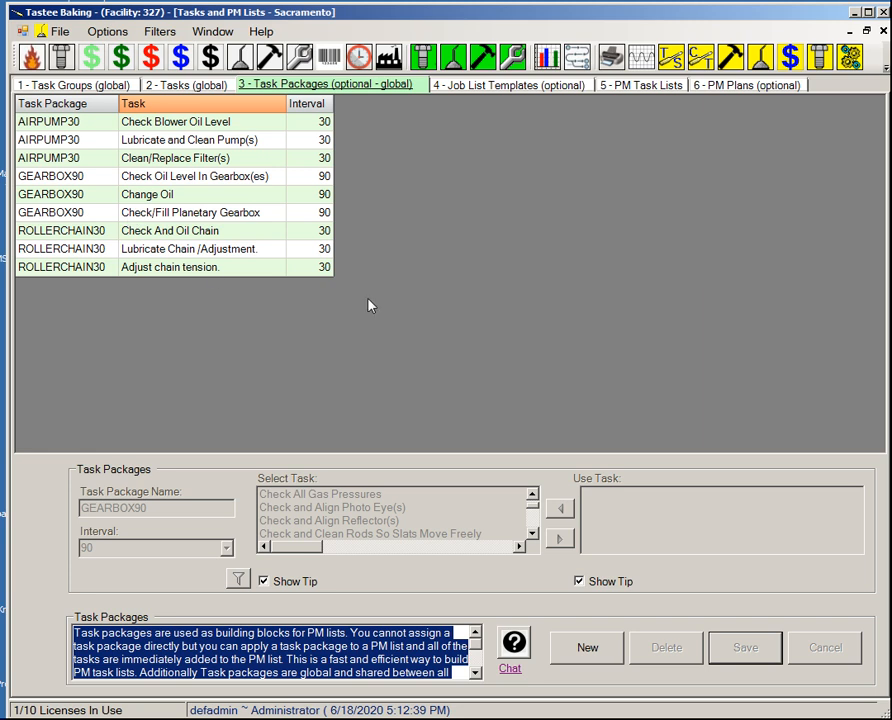
# - Start editing the PM task list of 90 Degree Roller Bed #9 and choose GEARBOX90 as the task package to copy from
pyautogui.click(636, 88)
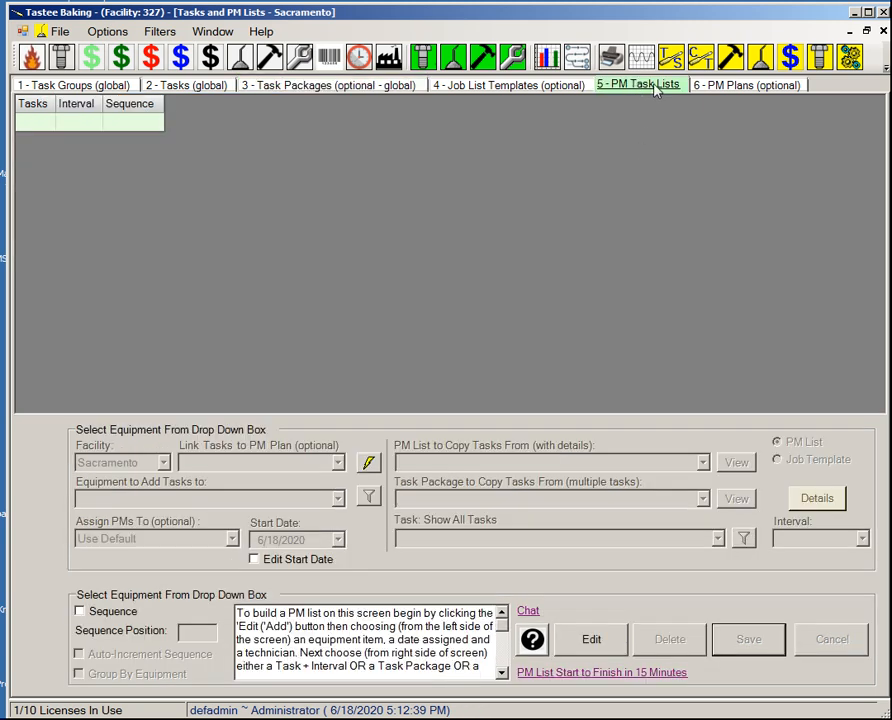
pyautogui.click(597, 642)
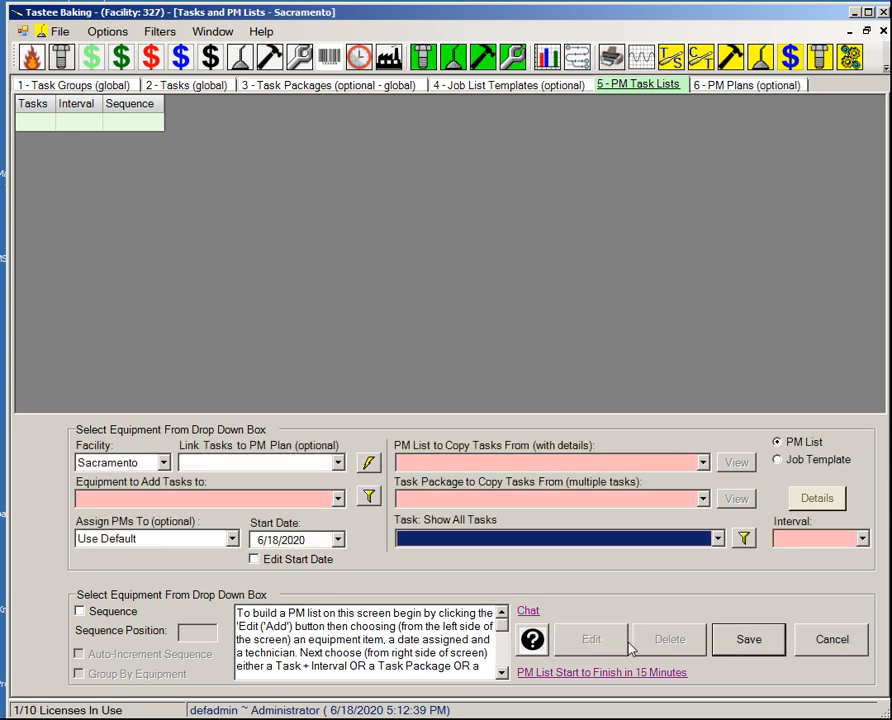
pyautogui.click(338, 499)
pyautogui.scroll(-2, 643, 612)
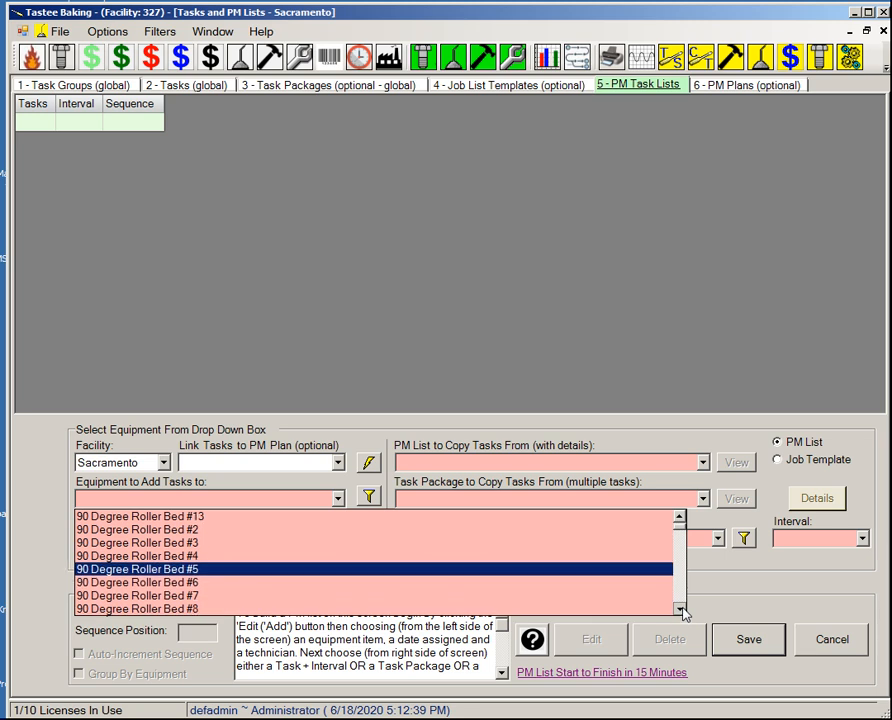
pyautogui.click(321, 600)
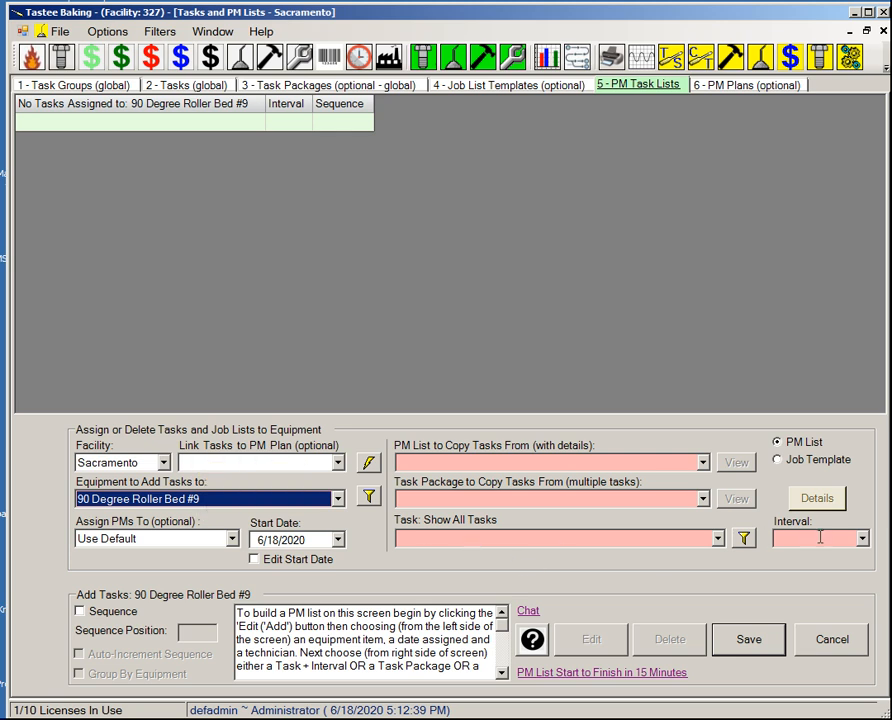
pyautogui.click(703, 498)
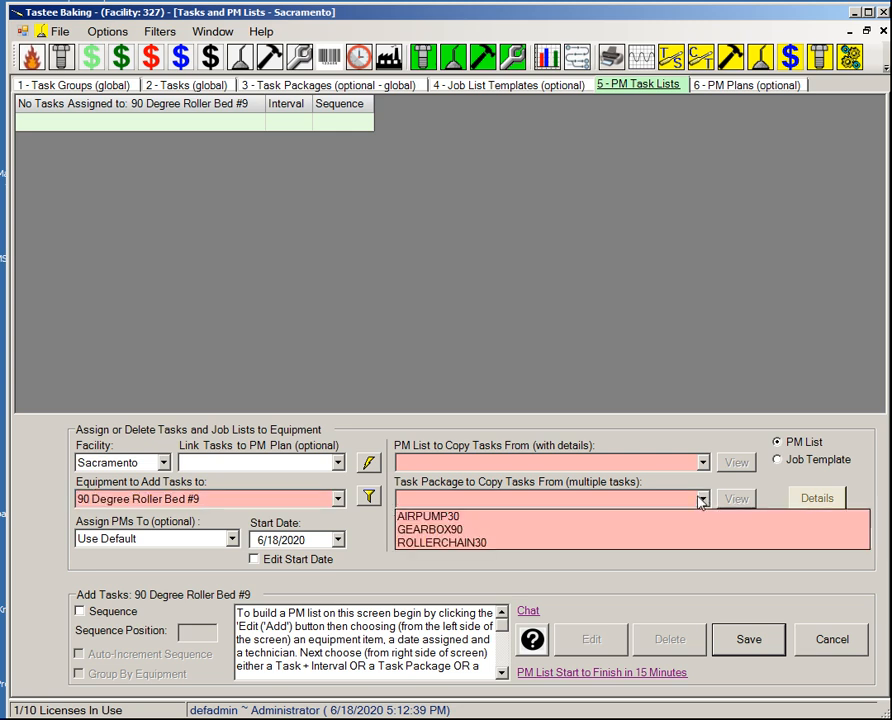
pyautogui.click(454, 528)
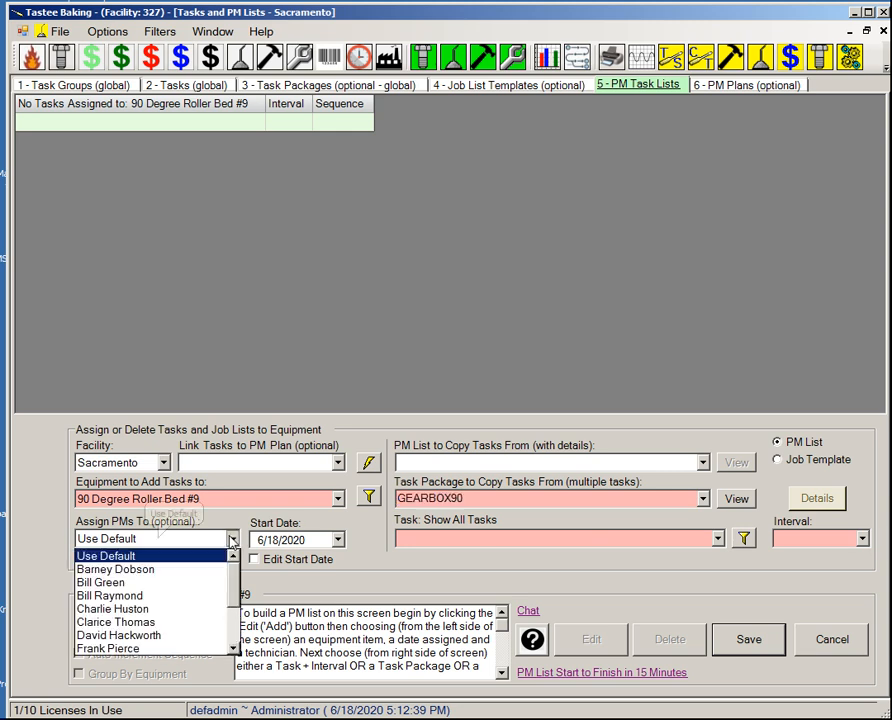
# - Assign the PMs to a specific technician with a start date of 6/1/2020 and save the task list
pyautogui.click(160, 538)
pyautogui.click(118, 635)
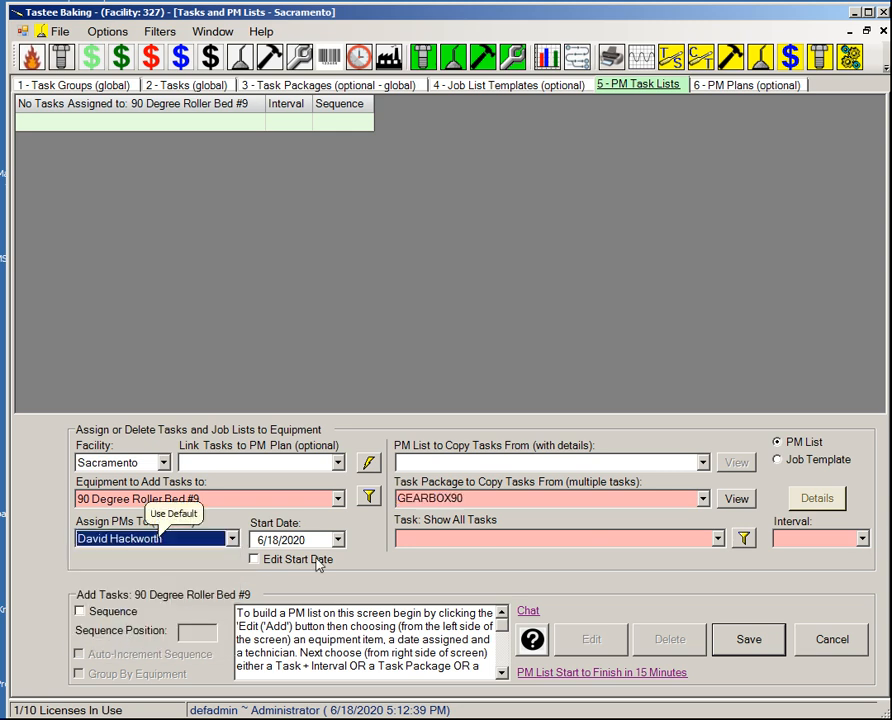
pyautogui.click(338, 539)
pyautogui.click(290, 601)
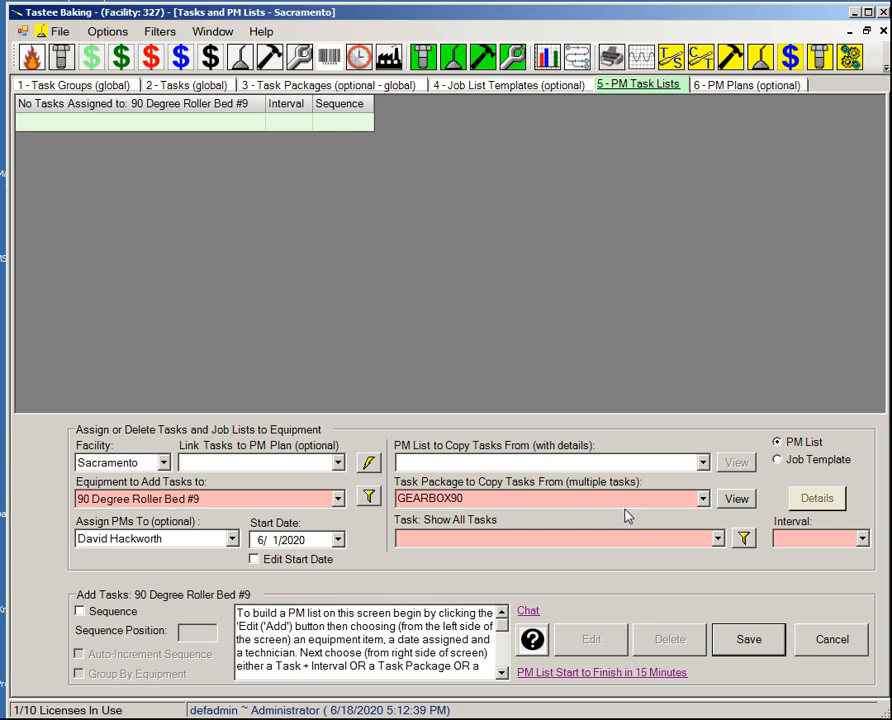
pyautogui.click(750, 642)
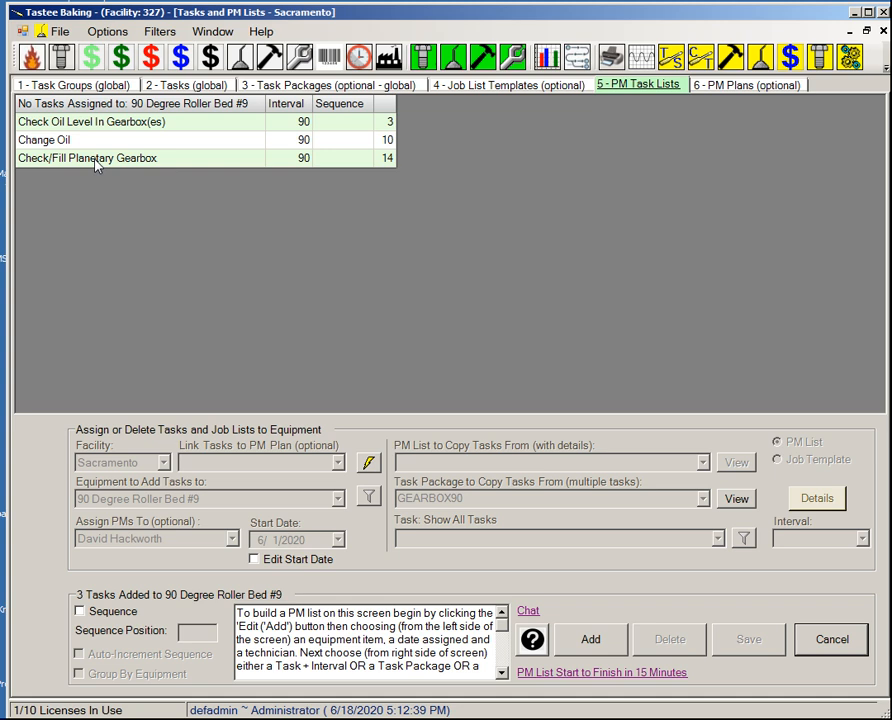
# - Open the PM validation screen and filter its tasks to the equipment item 90 Degree Roller Bed #9
pyautogui.click(243, 58)
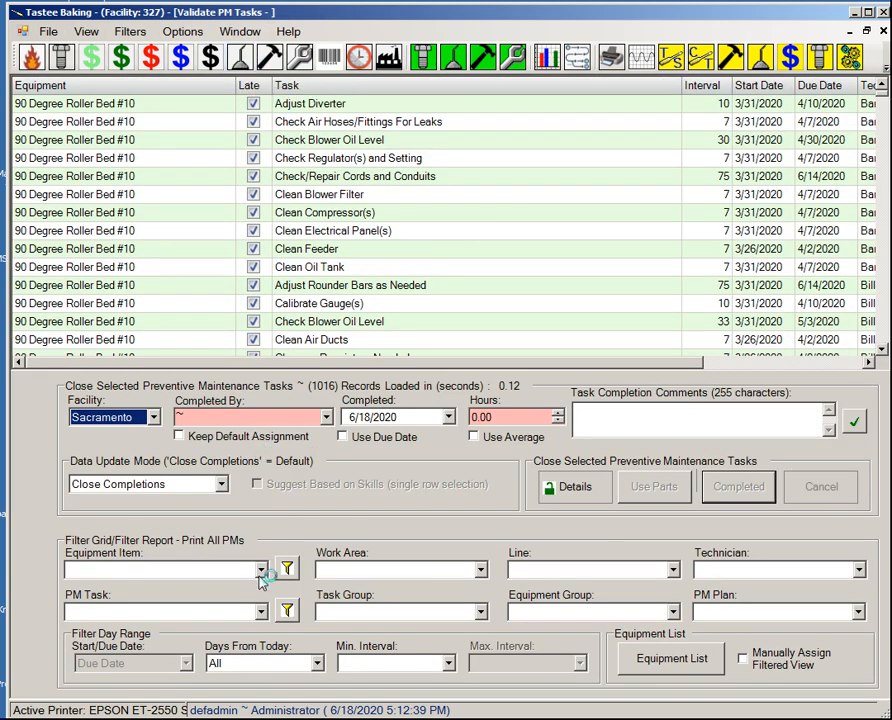
pyautogui.click(256, 569)
pyautogui.click(469, 680)
pyautogui.click(469, 680)
pyautogui.click(469, 680)
pyautogui.click(469, 680)
pyautogui.click(284, 679)
# - Preview the PM List report for all the filtered roller bed tasks, hiding the group tree and widening the report window
pyautogui.moveTo(194, 106); pyautogui.dragTo(183, 142)
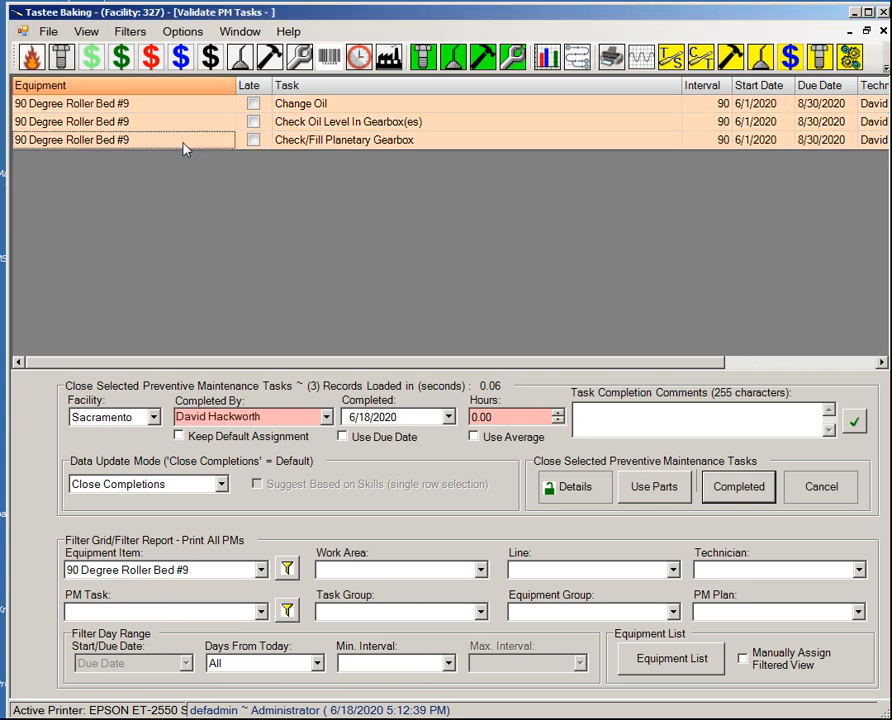
pyautogui.rightClick(183, 148)
pyautogui.click(376, 211)
pyautogui.moveTo(123, 71); pyautogui.dragTo(558, 49)
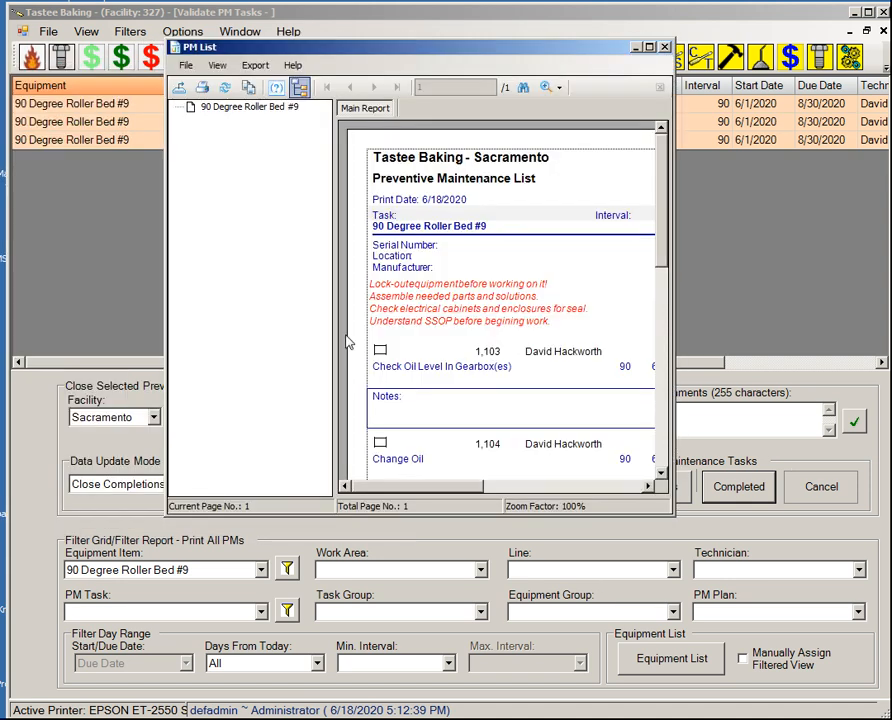
pyautogui.click(302, 92)
pyautogui.moveTo(672, 300); pyautogui.dragTo(805, 340)
pyautogui.scroll(5, 795, 176)
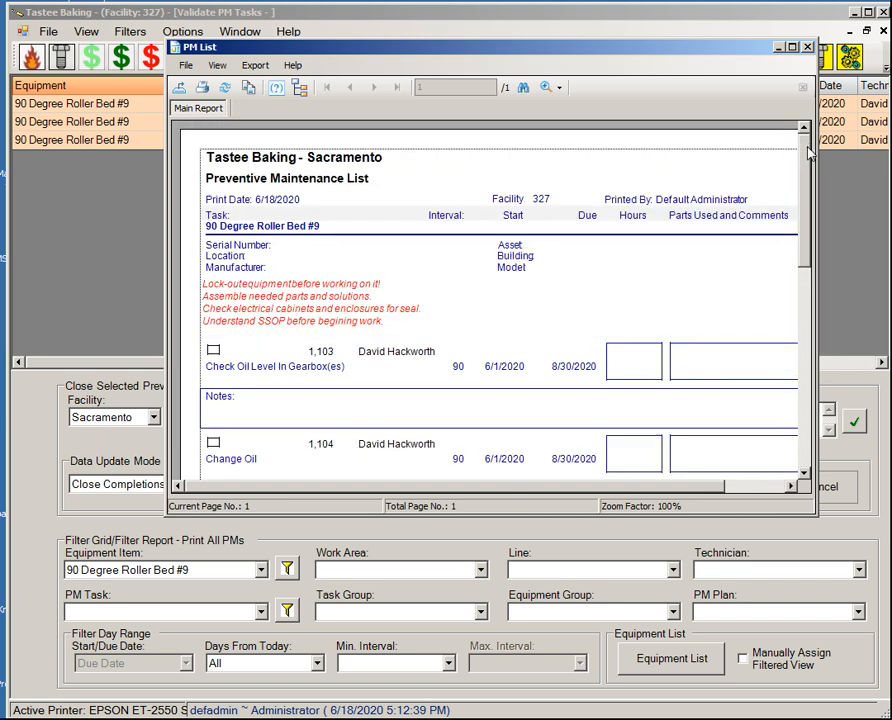
# - Close the report preview and the PM validation screen, cancelling the open transaction, to return to the PM task lists
pyautogui.click(806, 47)
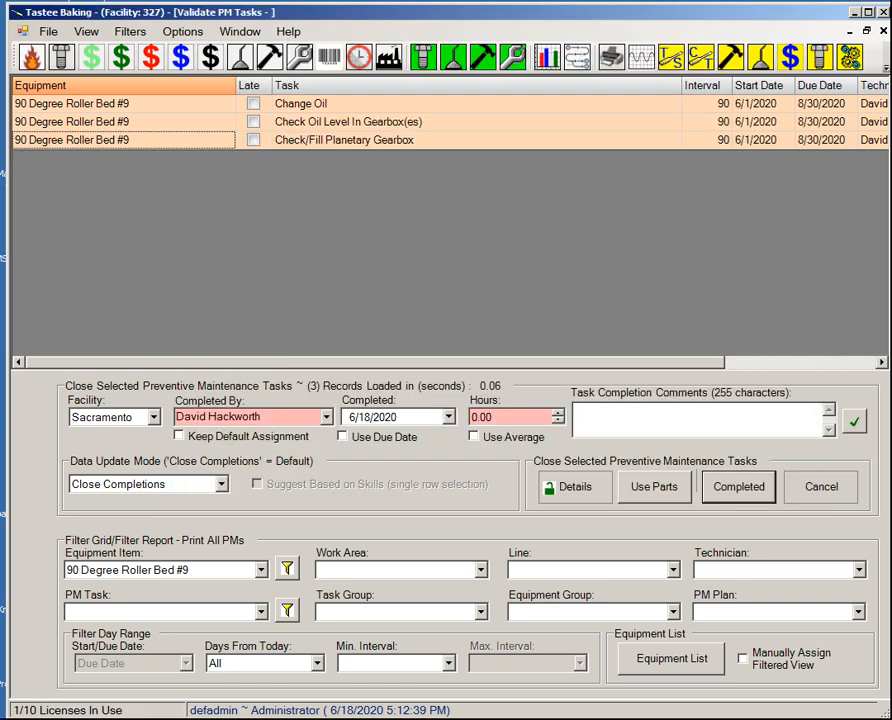
pyautogui.click(883, 32)
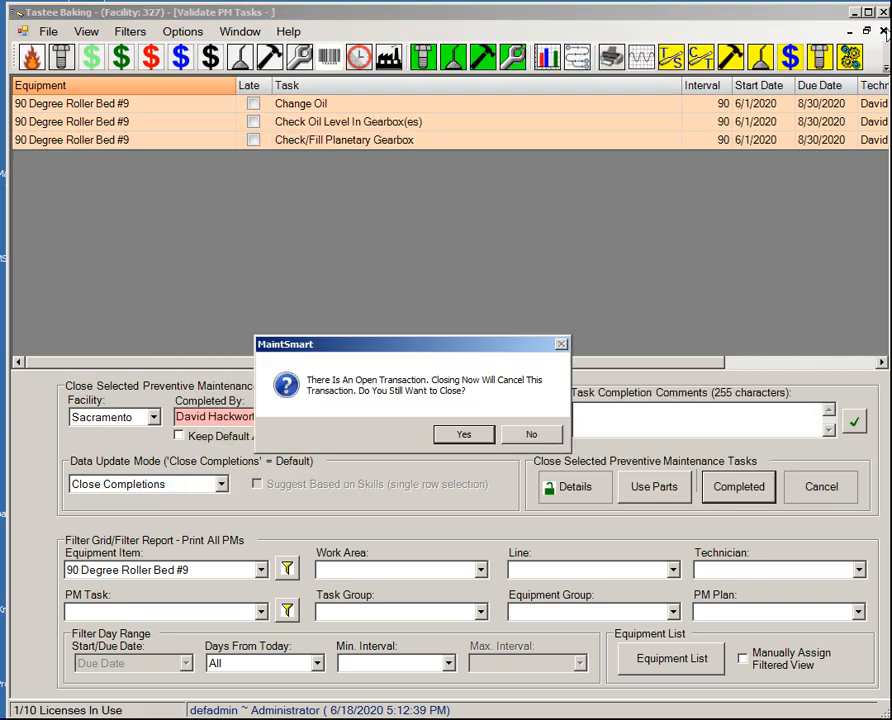
pyautogui.click(466, 434)
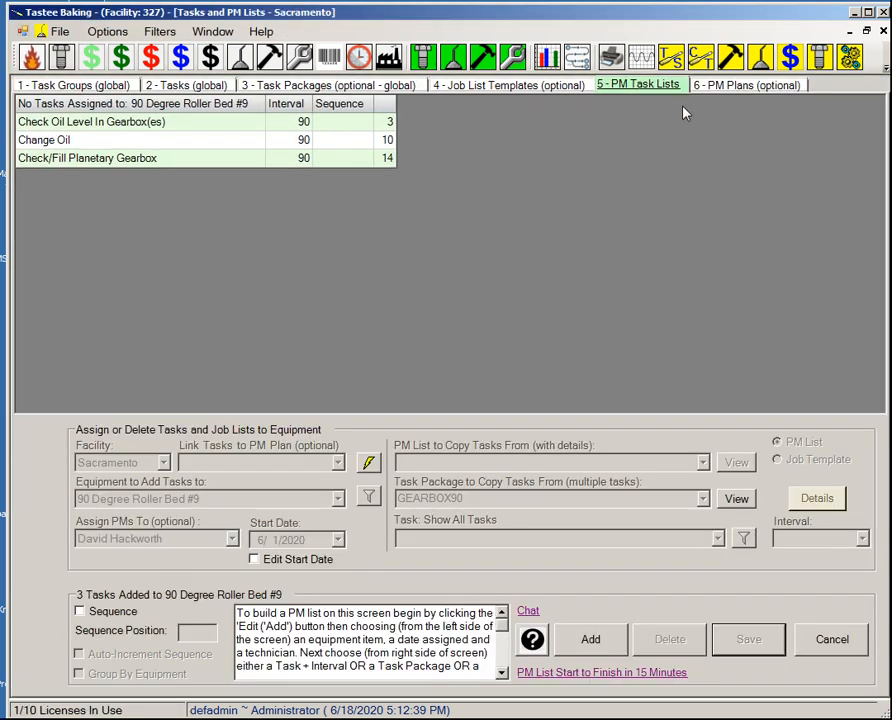